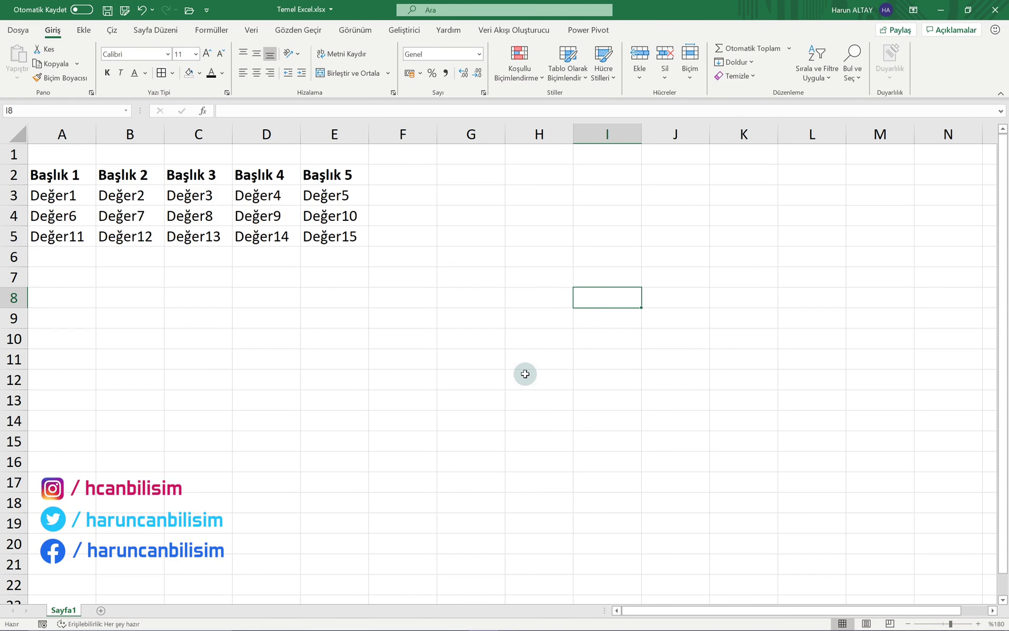
- Give every cell of A2:E5 (Başlık headers through Değer15) All Borders, then reselect the block
drag(53, 175, 339, 236)
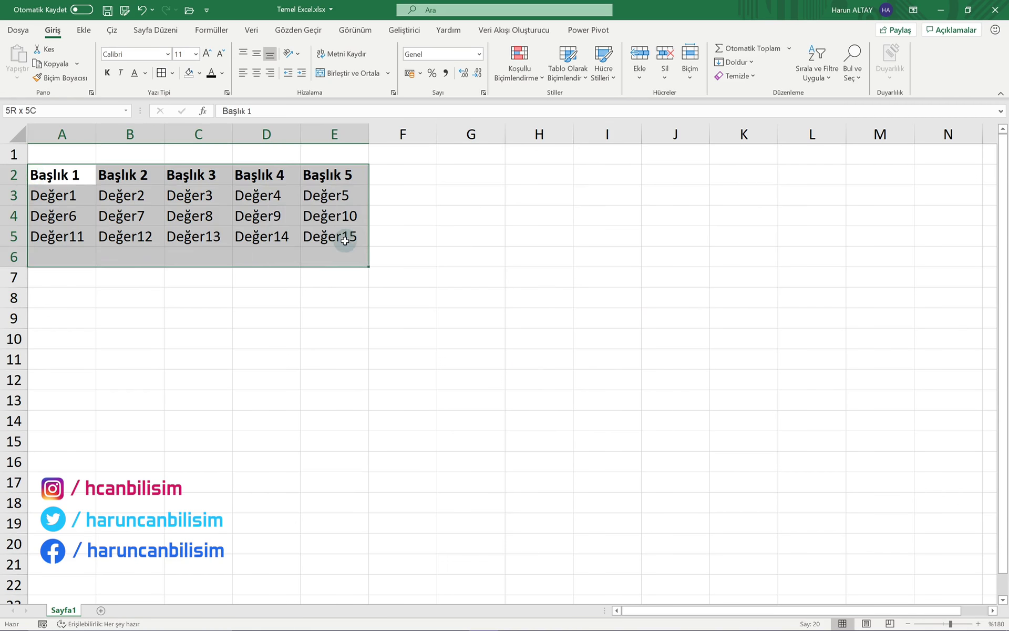
click(161, 73)
click(312, 214)
drag(354, 172, 80, 170)
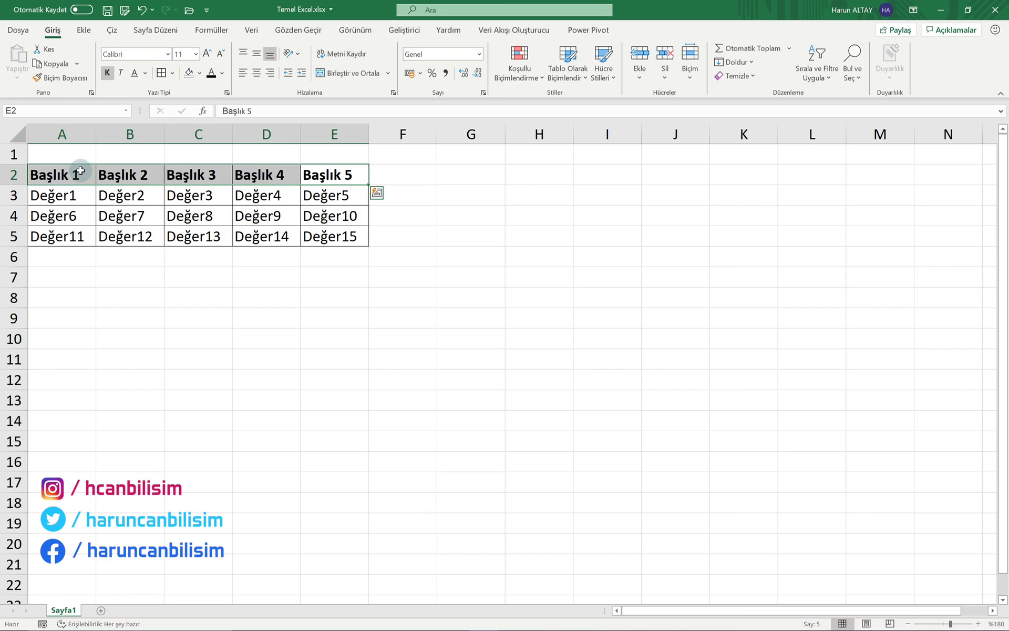
drag(80, 171, 316, 228)
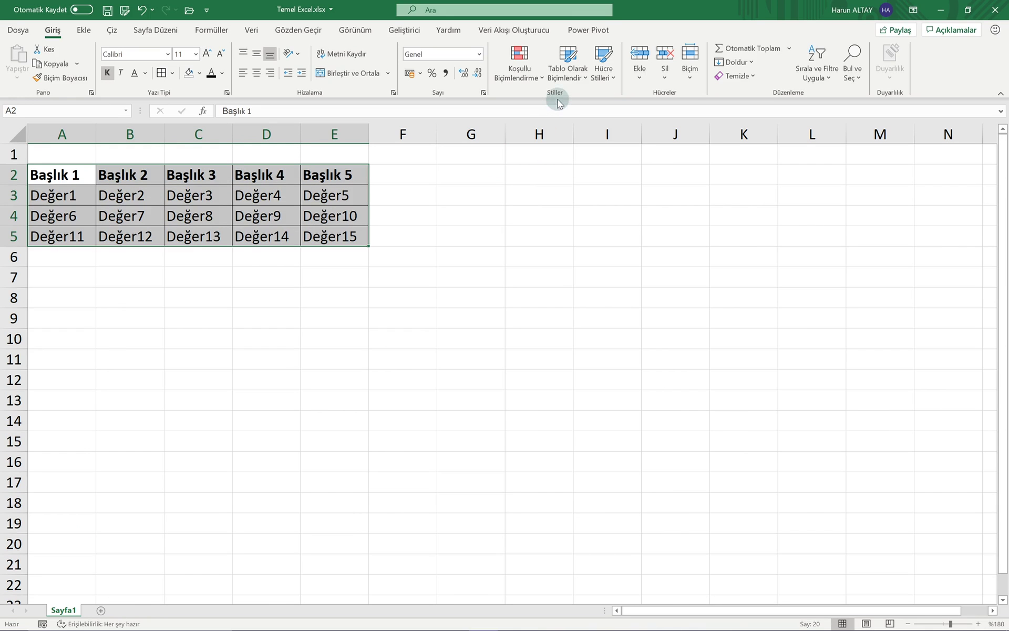
click(556, 77)
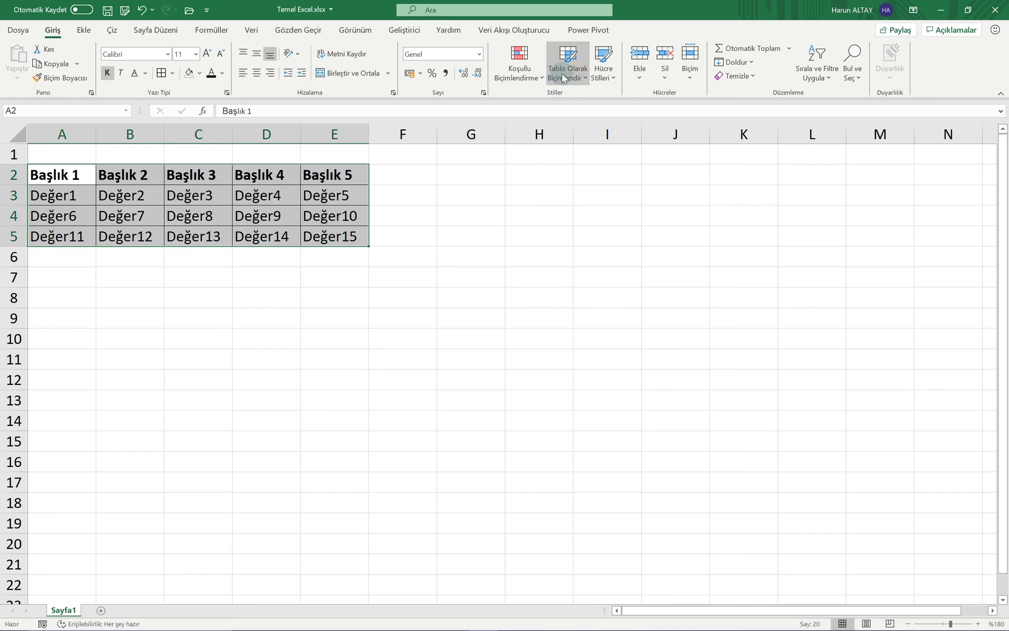
click(575, 77)
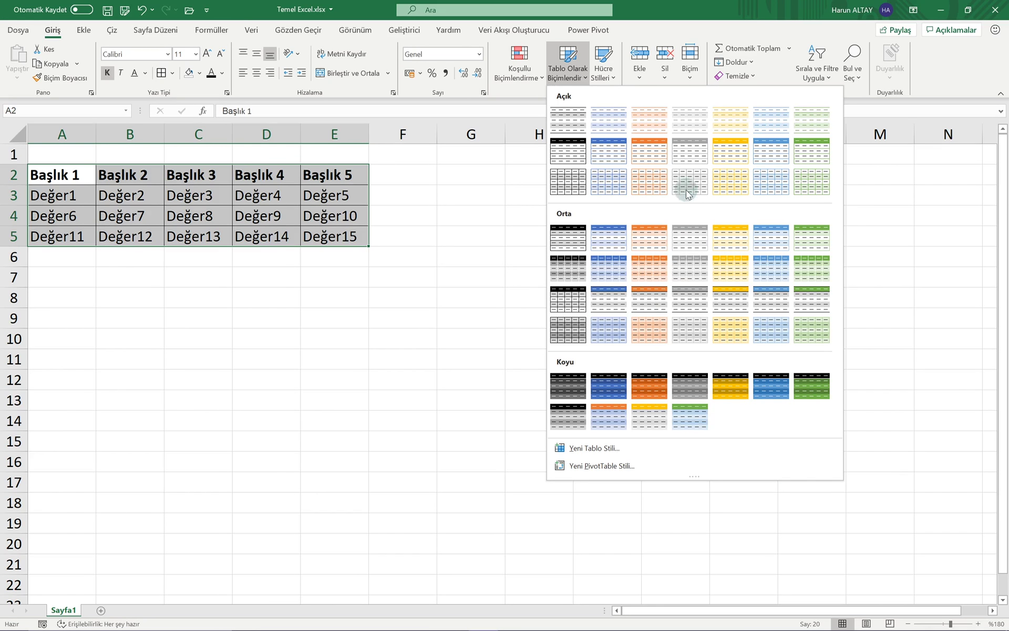
click(664, 155)
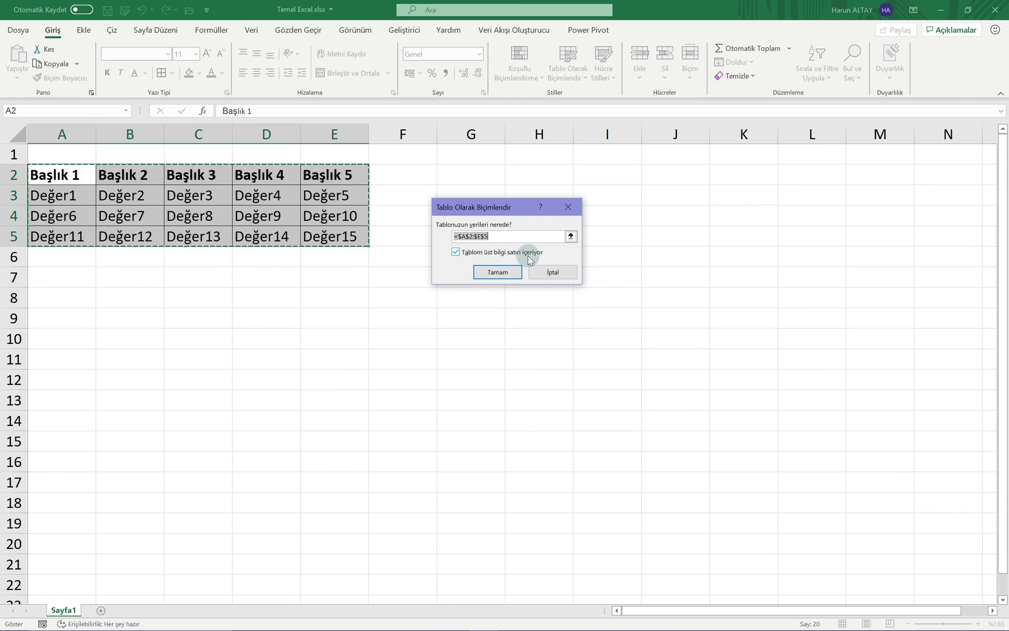
click(458, 252)
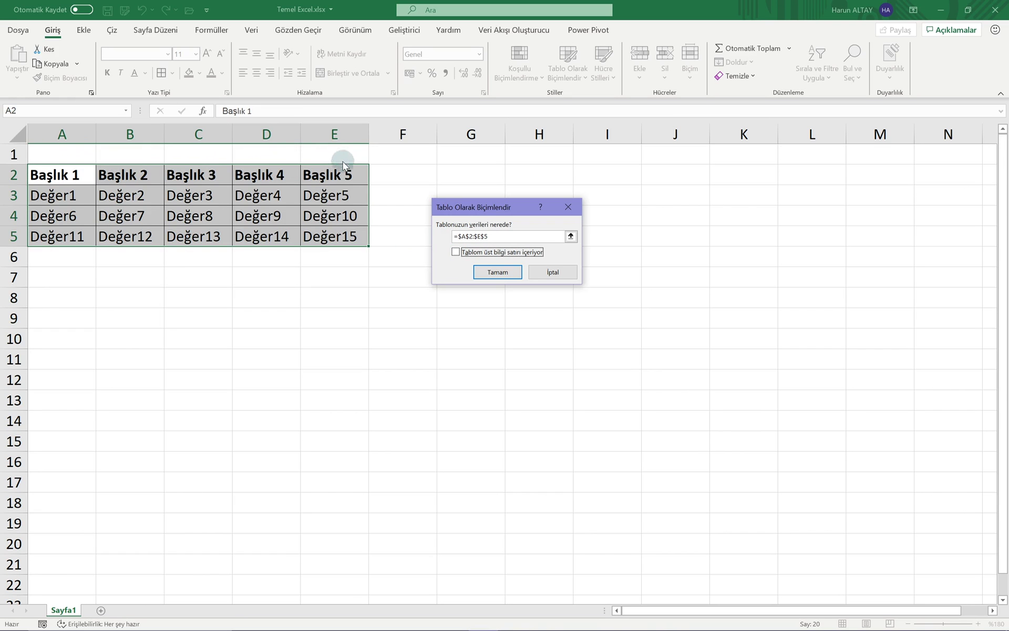
click(505, 272)
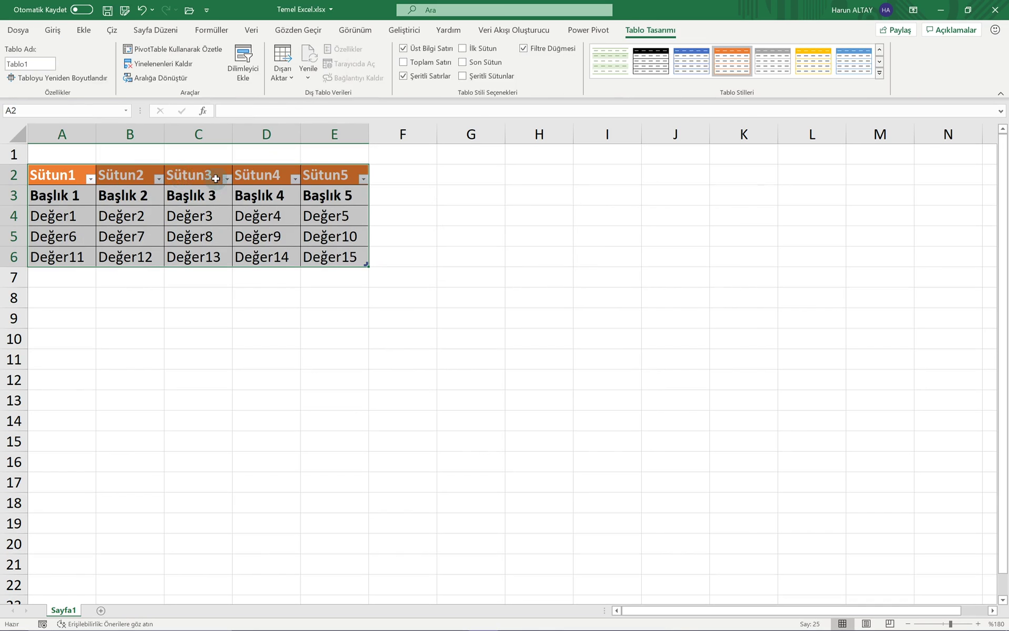
key(ctrl+z)
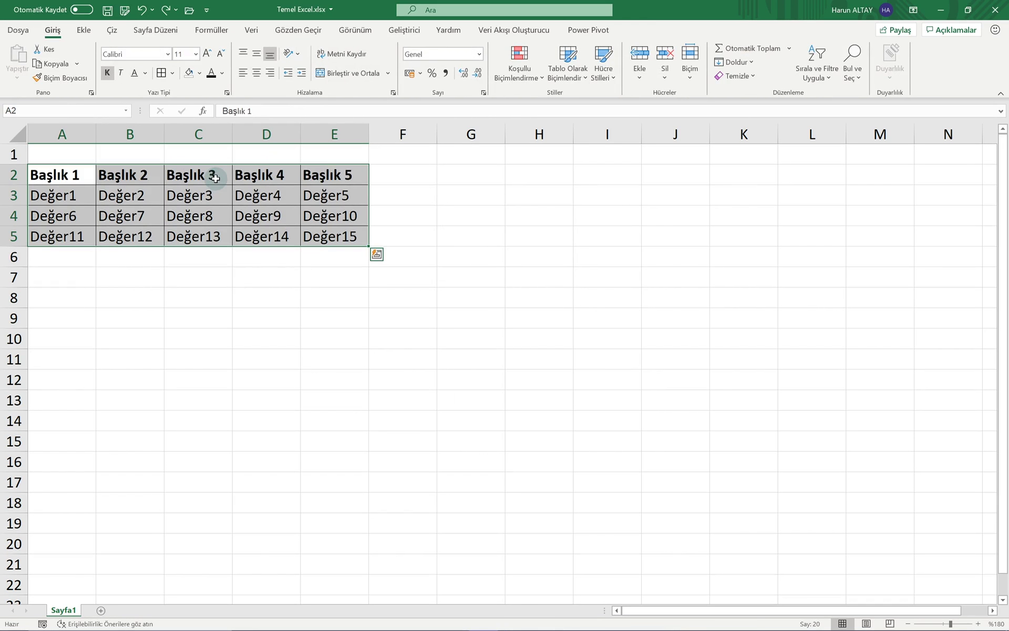
- Format A2:E5 as an orange-style table using Başlık 1–5 as its header row
click(582, 74)
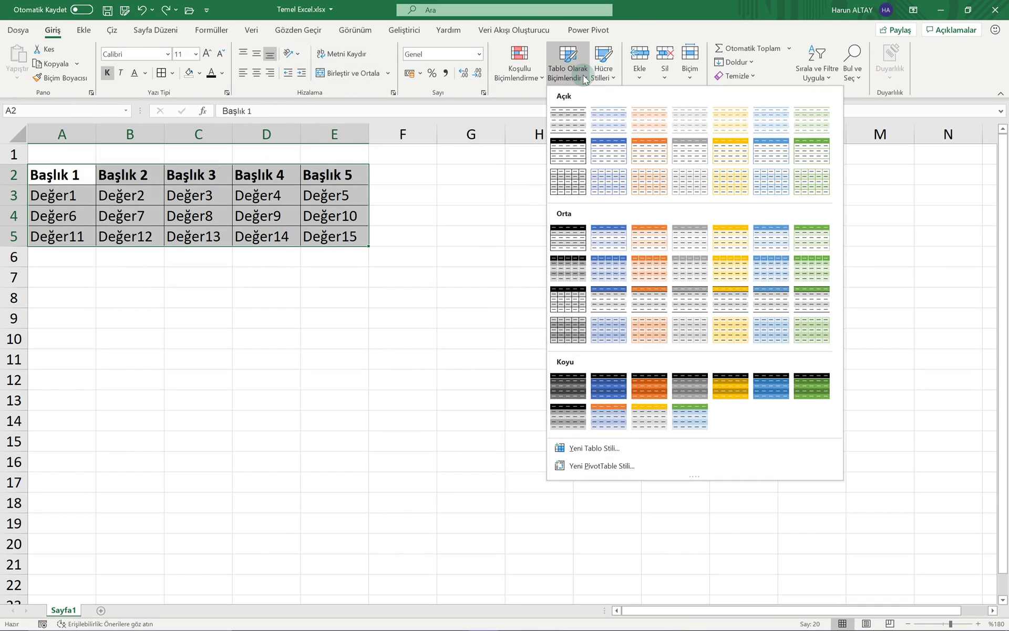
click(645, 155)
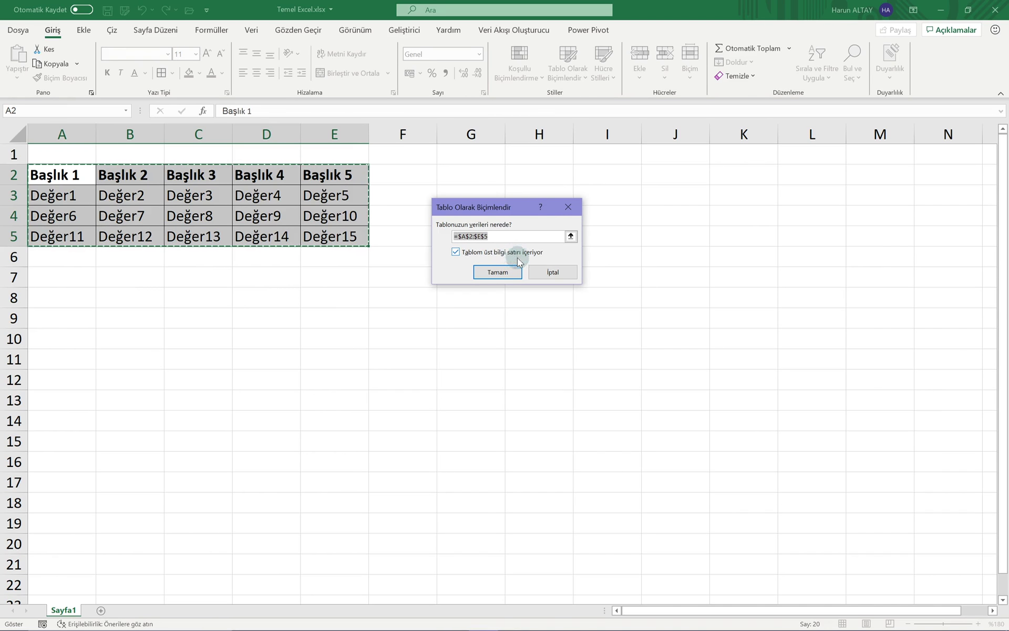
click(503, 273)
drag(58, 175, 331, 175)
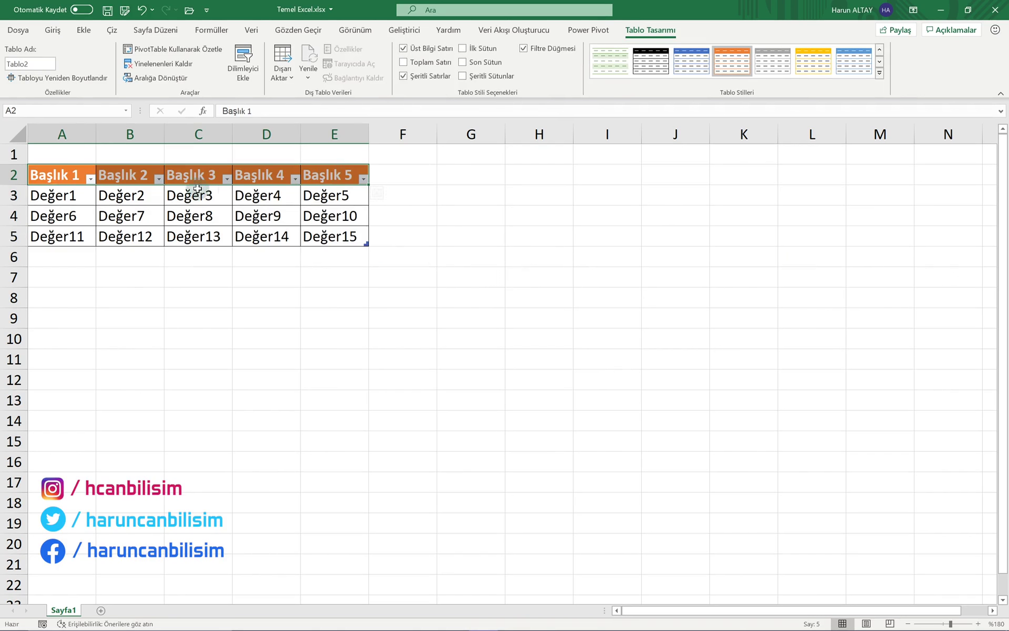
drag(73, 174, 315, 180)
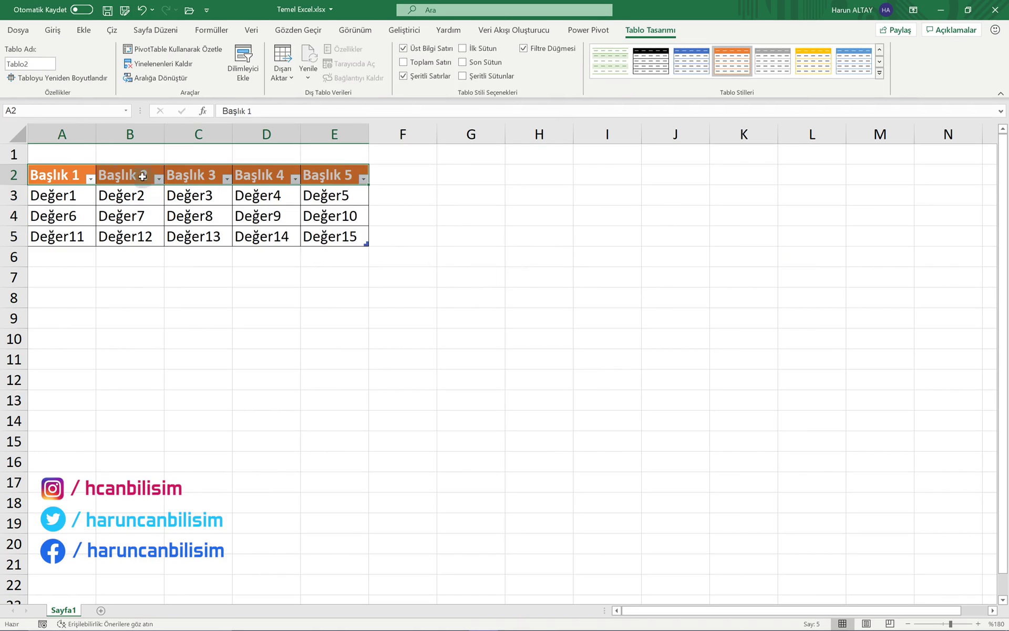
click(402, 218)
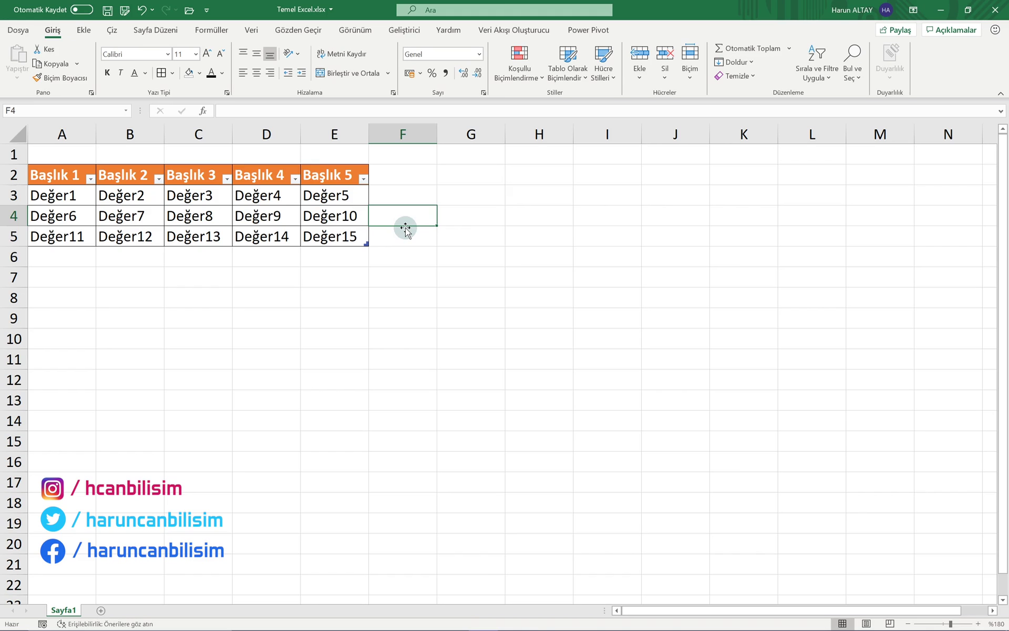
- Paste A2:E5 as plain values into G2 and make the G2:K2 headers bold
mouse_move(76, 176)
mouse_down()
mouse_move(334, 221)
mouse_move(336, 237)
mouse_up()
key(ctrl+c)
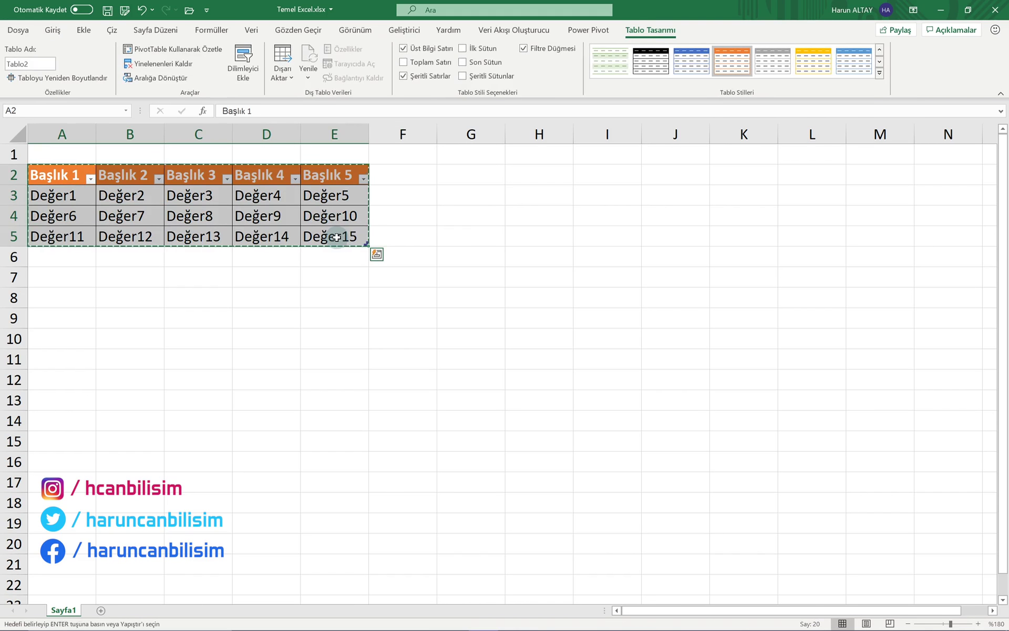
right_click(478, 177)
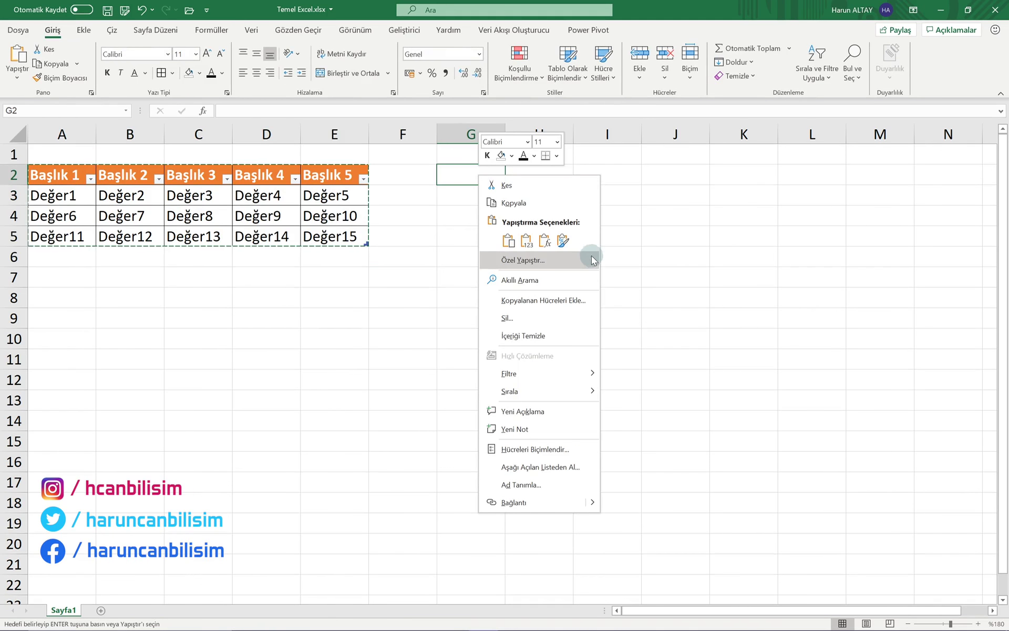
click(608, 319)
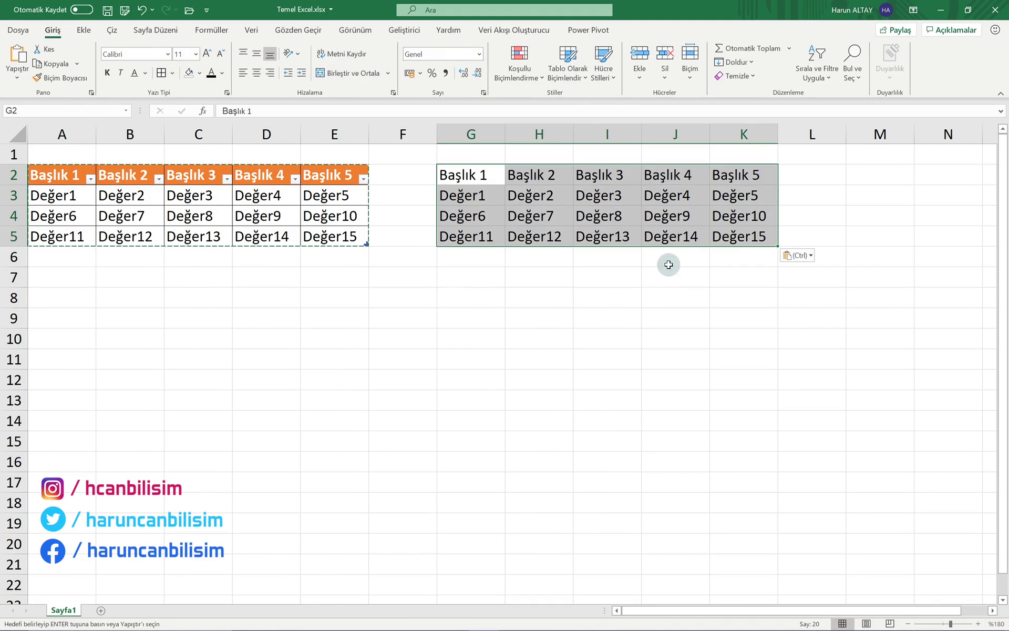
drag(473, 177, 746, 175)
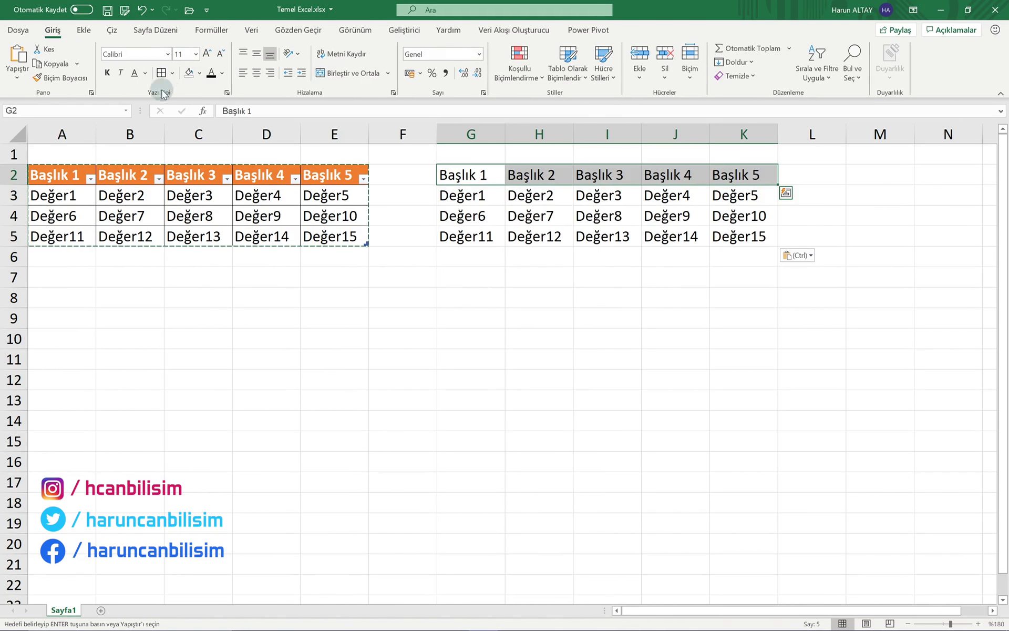
click(108, 72)
click(599, 234)
- Enter Değer16 in cell G6
click(458, 254)
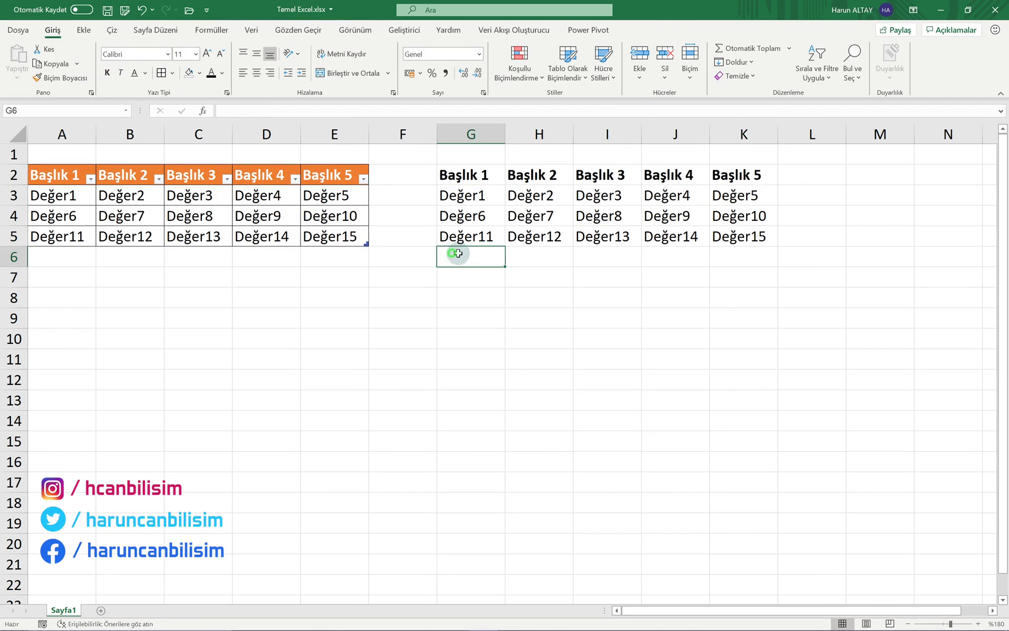
text(Değer16)
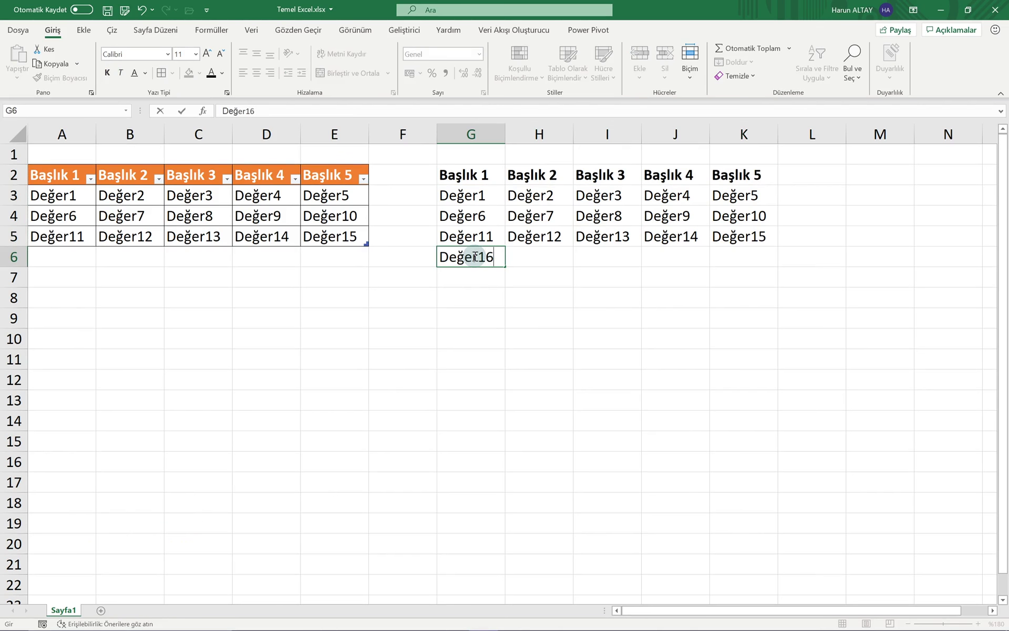
key(Return)
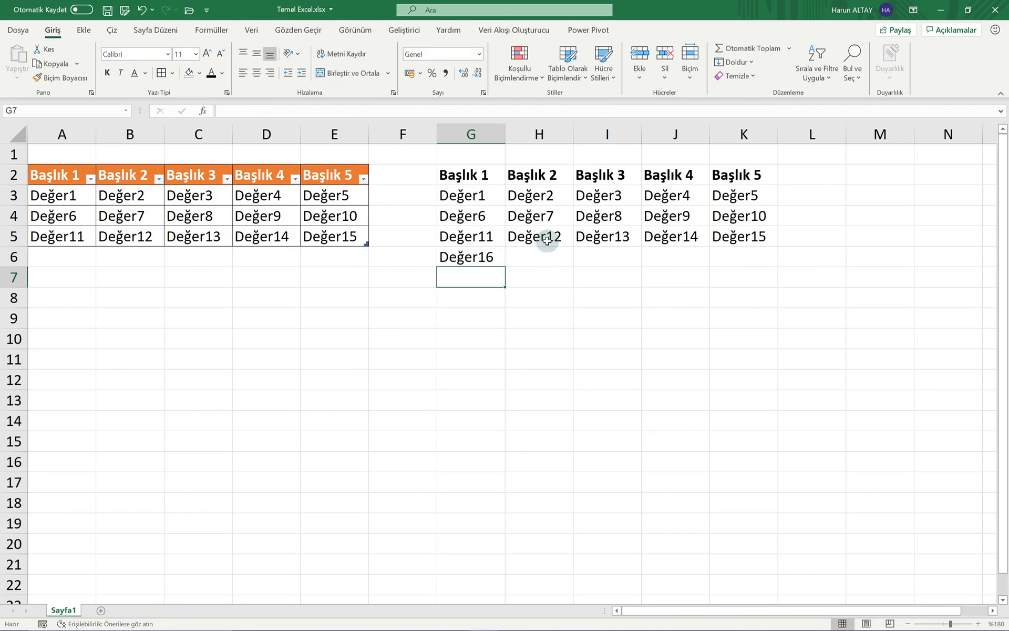
- Apply All Borders to G2:K6 and enter Değer17 in G7
drag(497, 181, 718, 261)
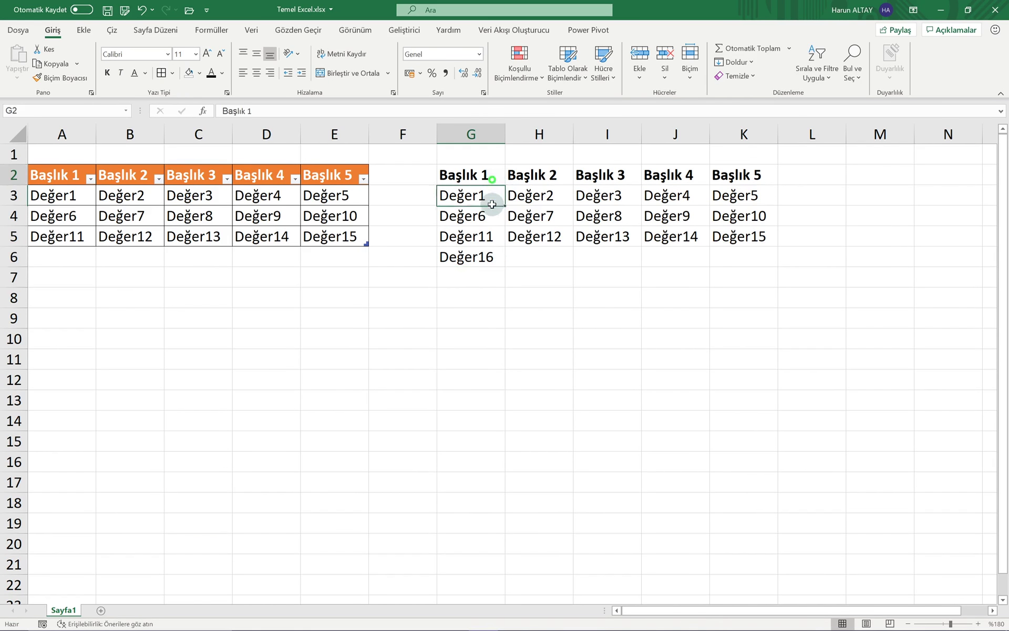
click(161, 72)
click(471, 277)
text(Değe)
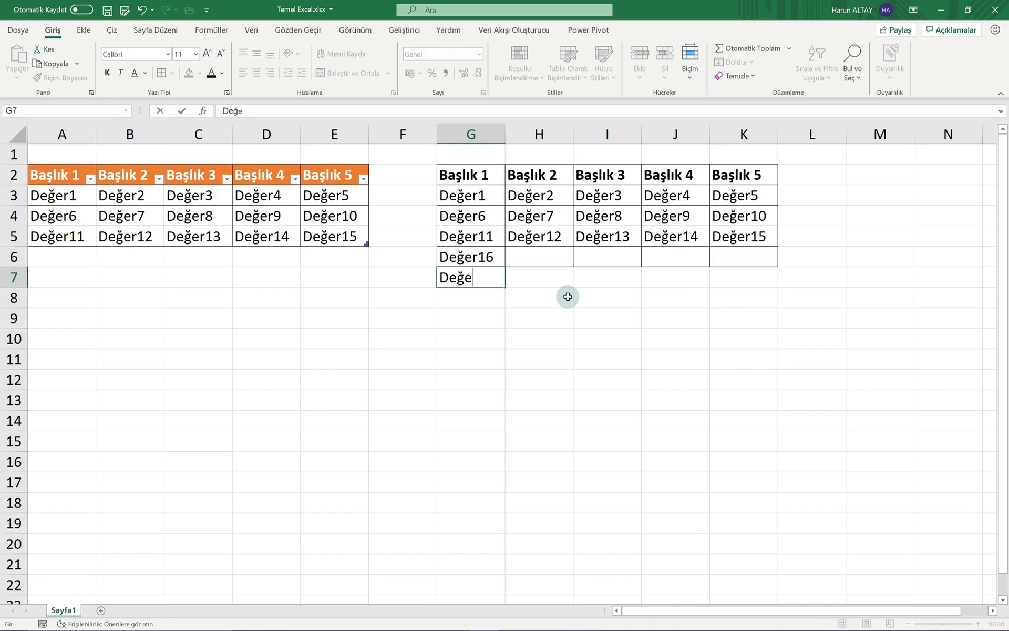
text(r17)
key(Return)
click(526, 277)
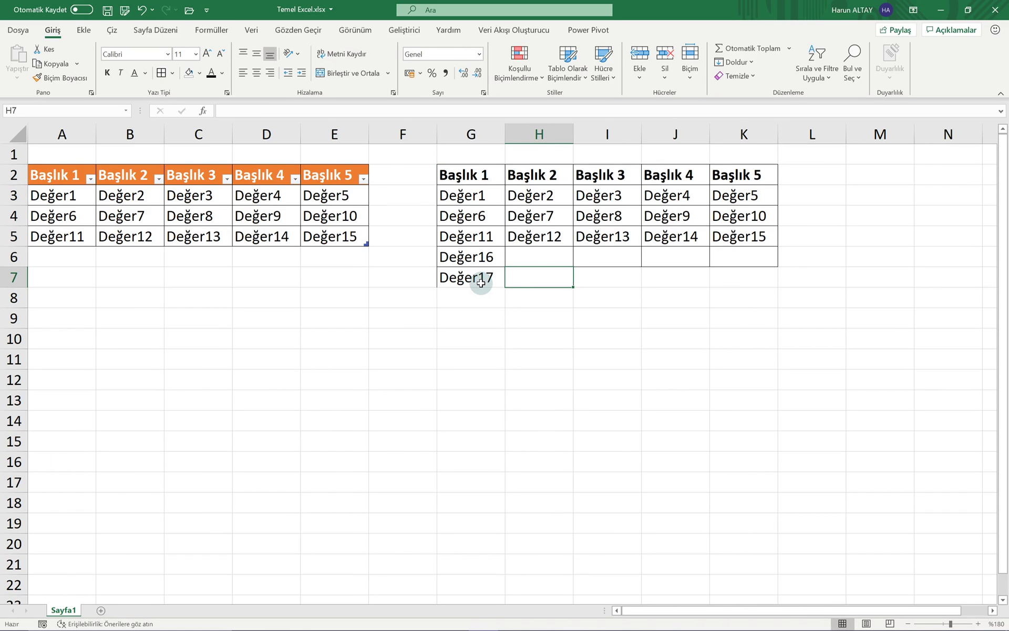
- Enter Değer16 in A6 so the orange table expands to include row 6
click(73, 256)
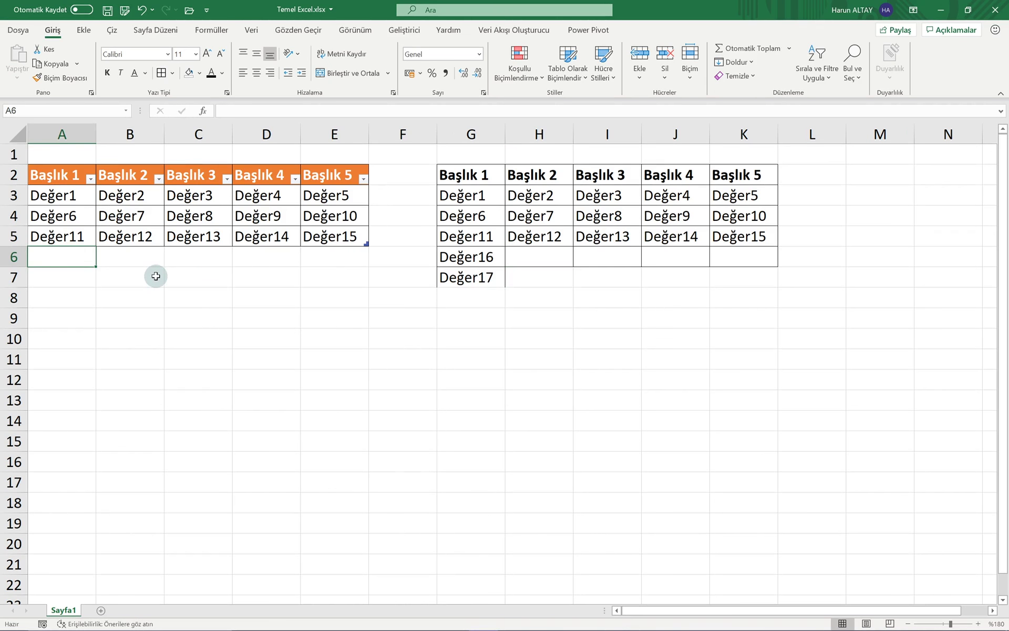
text(Değer16)
key(Return)
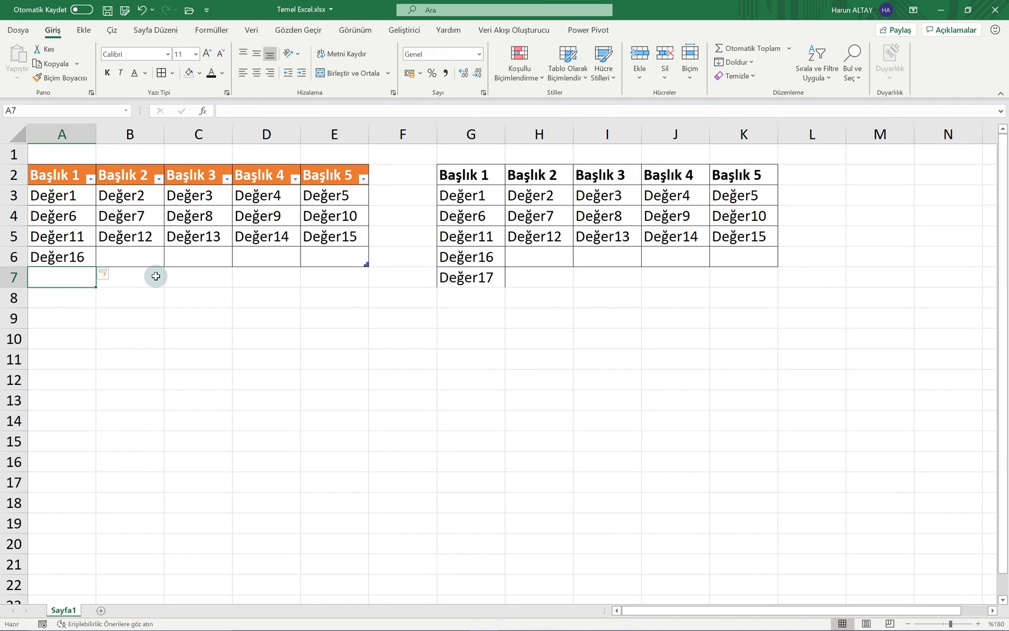
click(128, 332)
drag(73, 256, 317, 266)
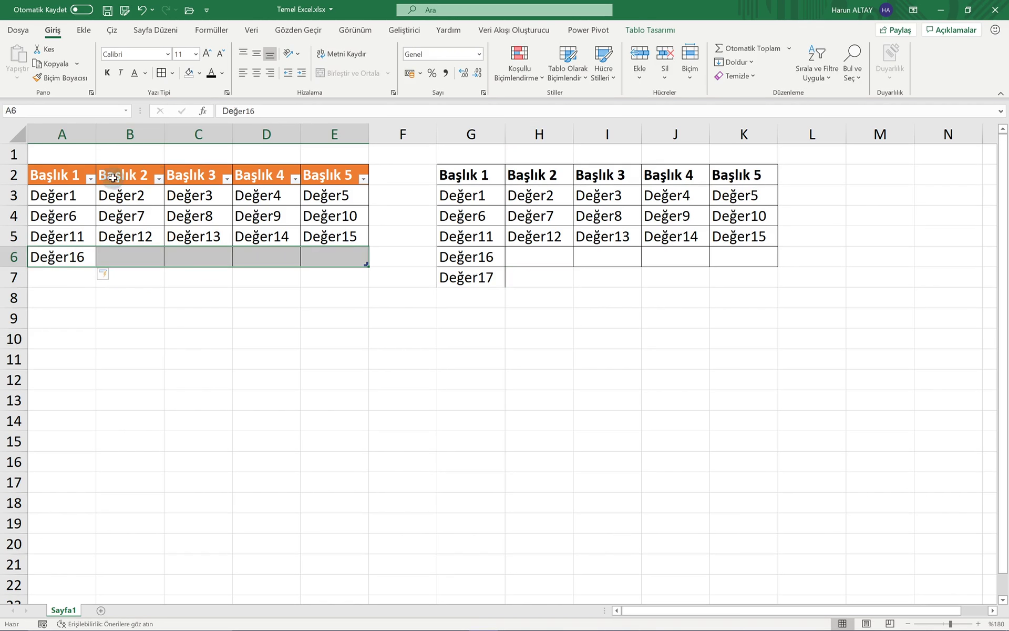
click(91, 180)
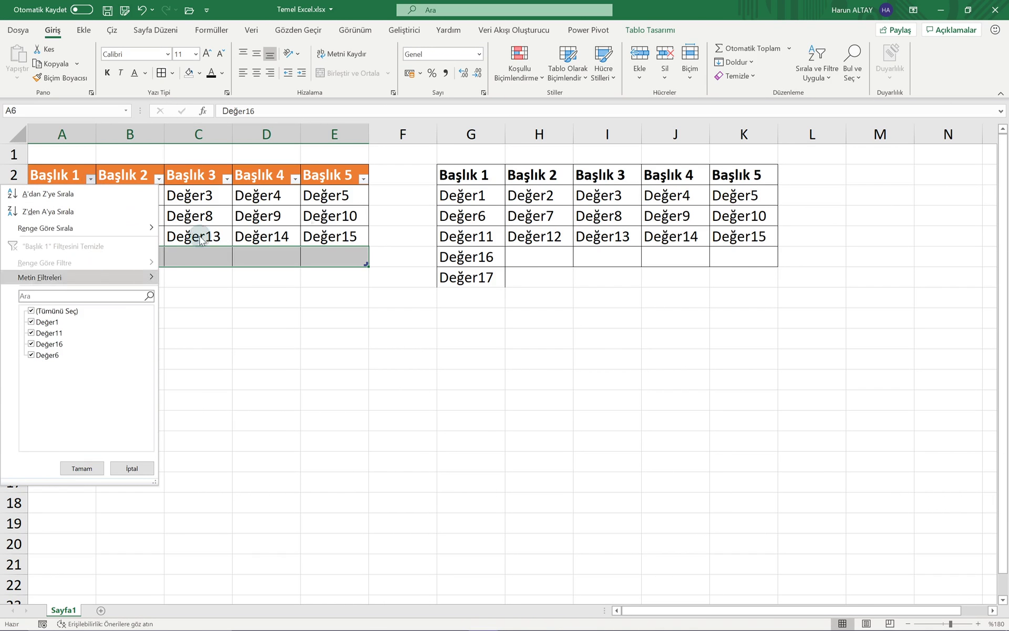
click(288, 331)
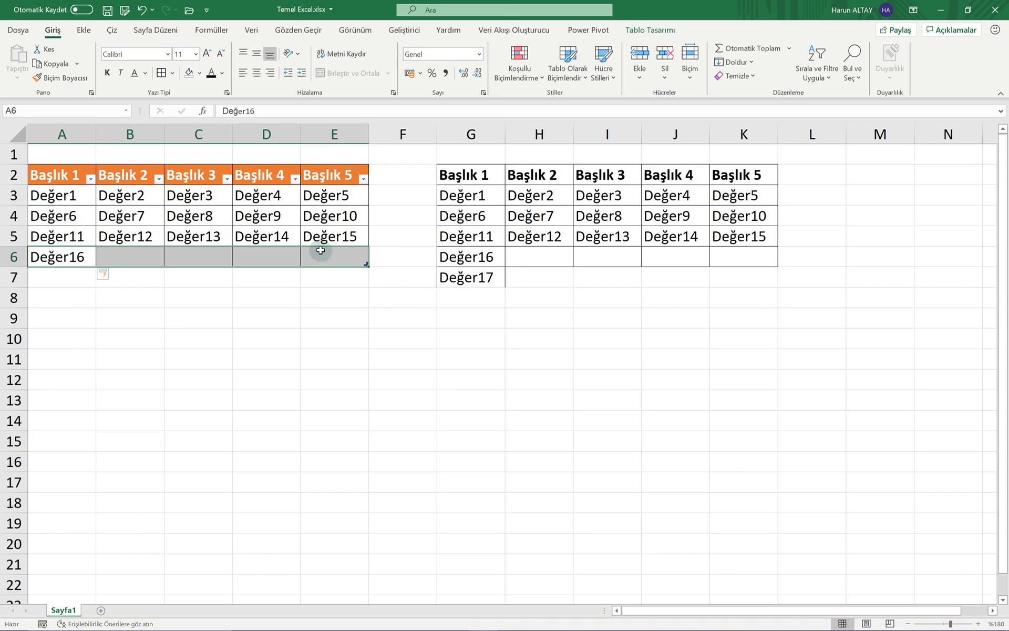
click(291, 238)
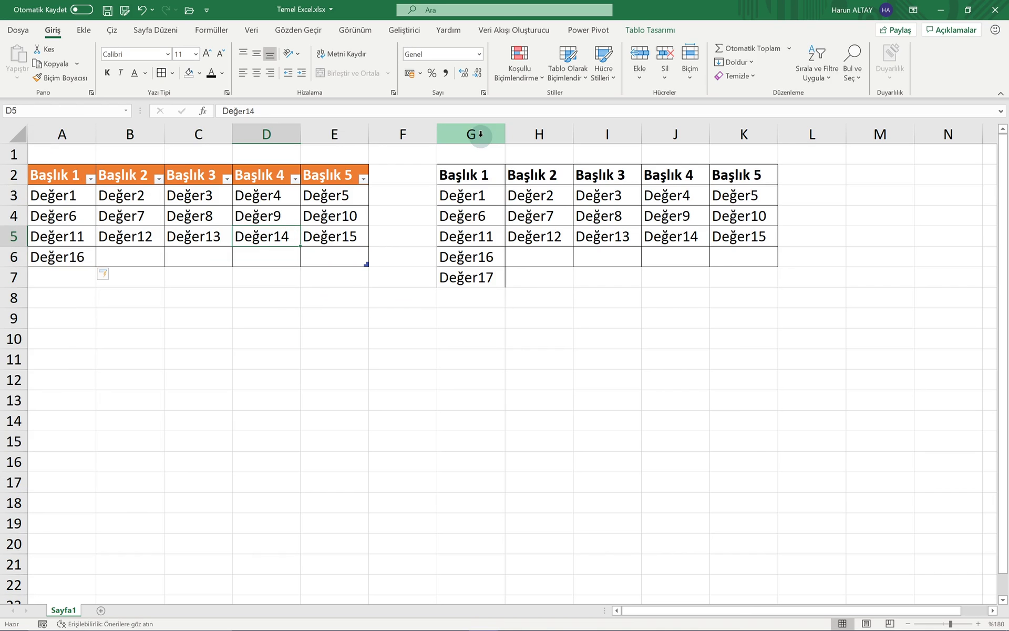
click(198, 134)
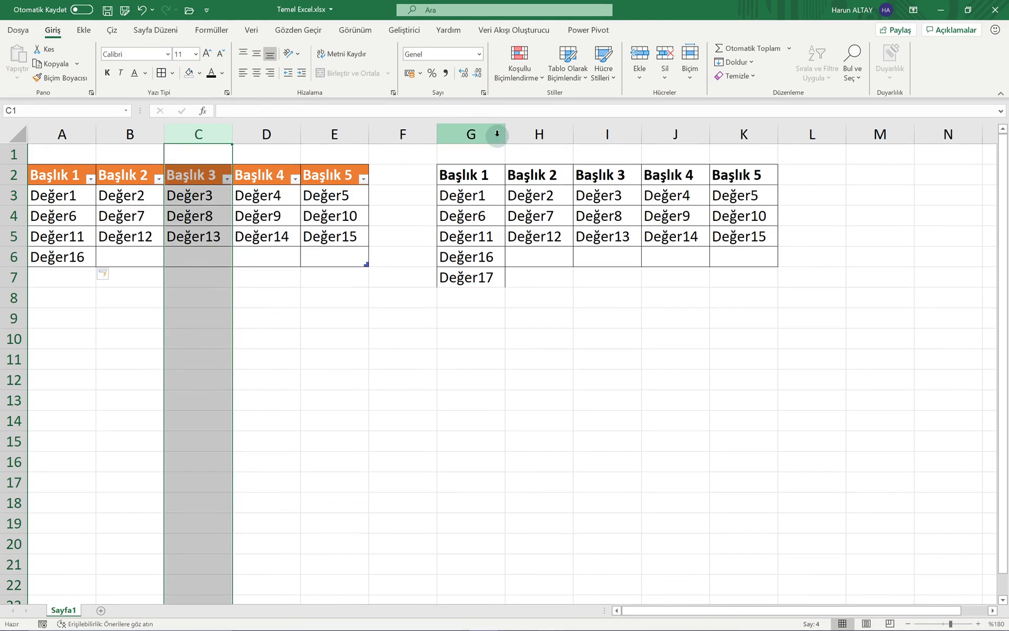
click(488, 134)
click(552, 134)
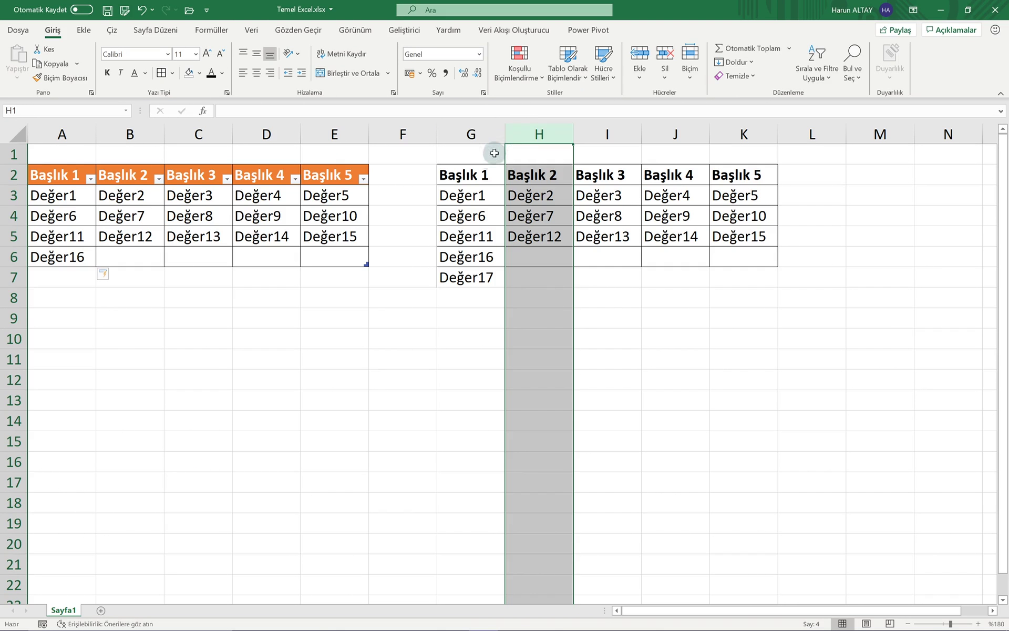
click(469, 174)
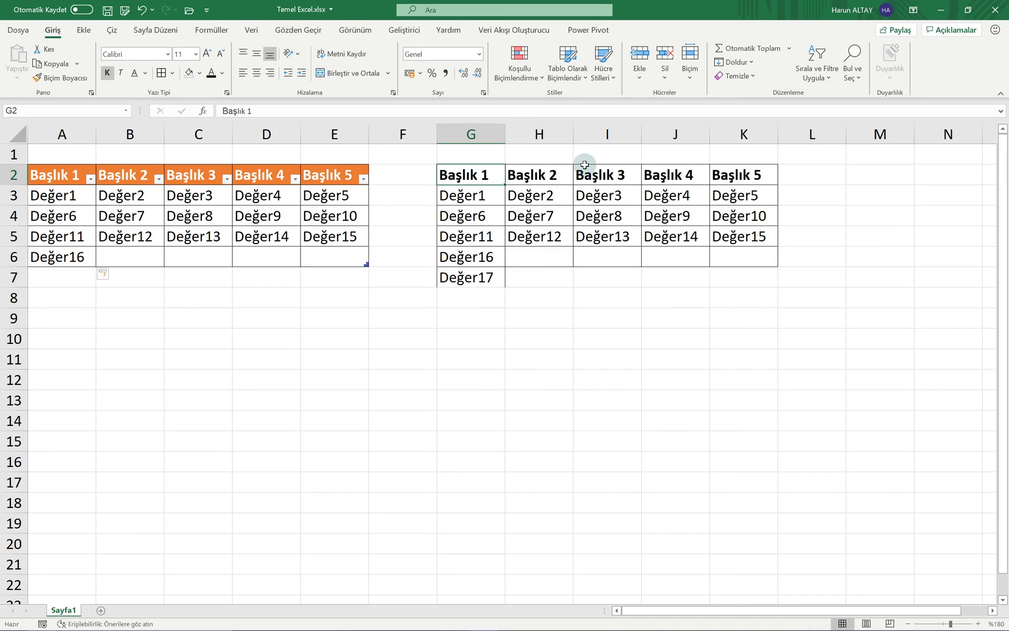
click(539, 135)
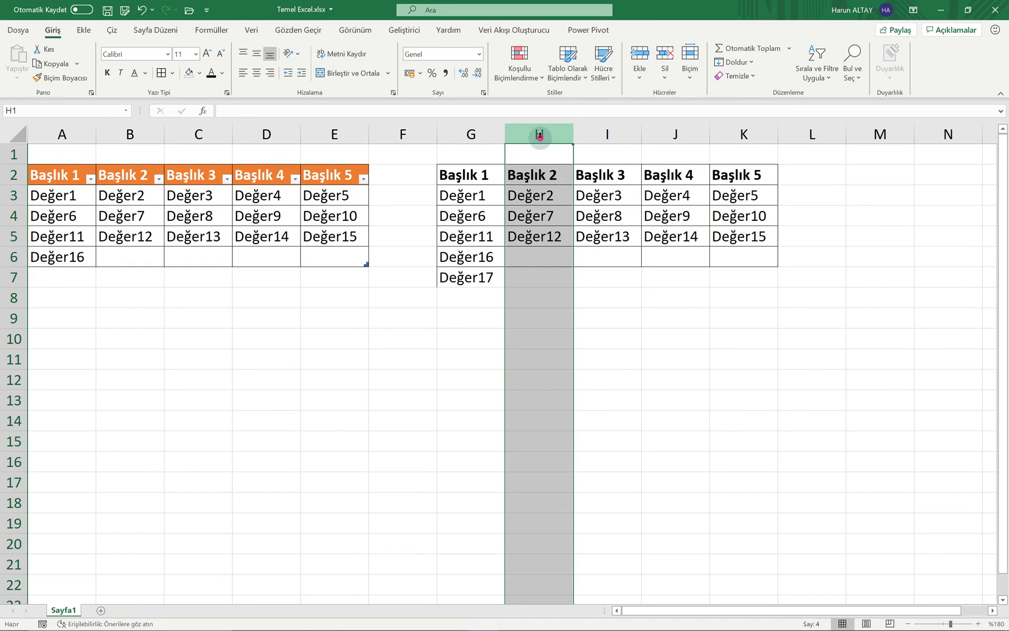
- Insert an empty column at H in the plain bordered range
right_click(541, 139)
click(570, 243)
click(534, 173)
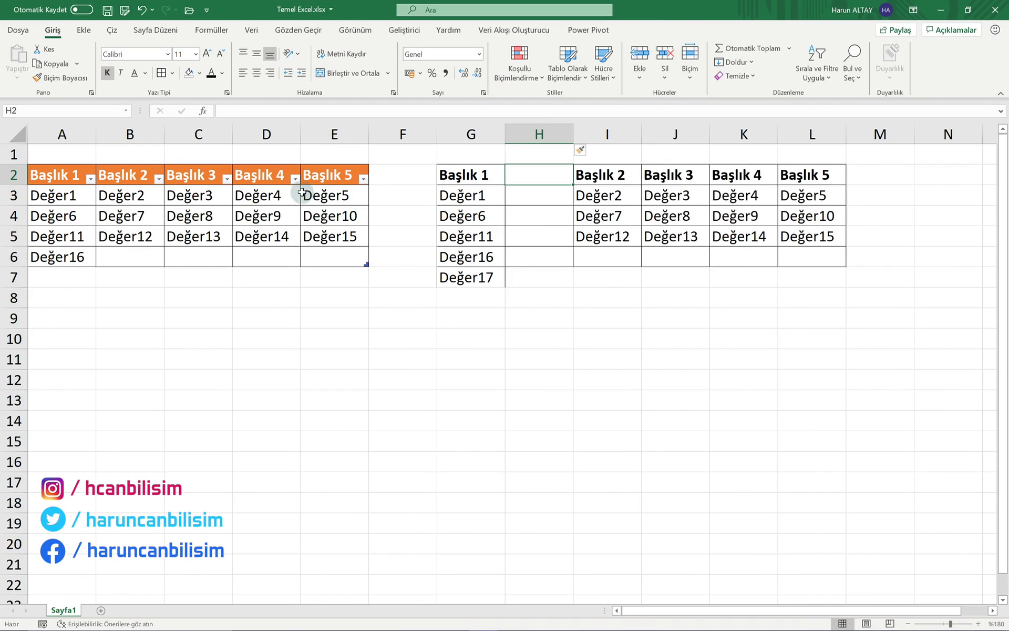
- Insert a new column at B in the orange table, creating the Başlık 12 header
right_click(198, 136)
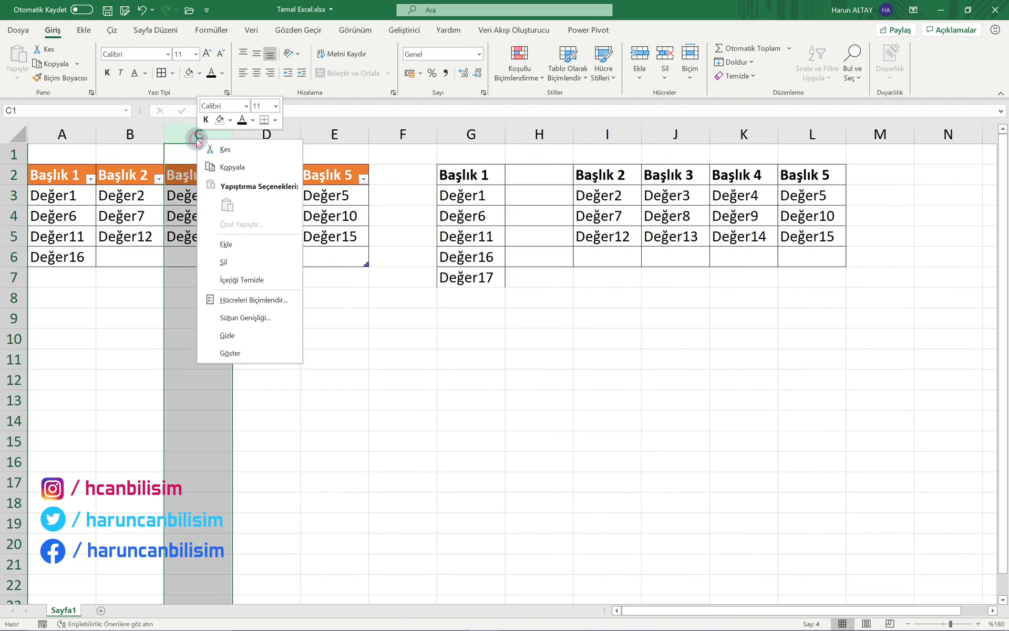
click(142, 134)
click(143, 134)
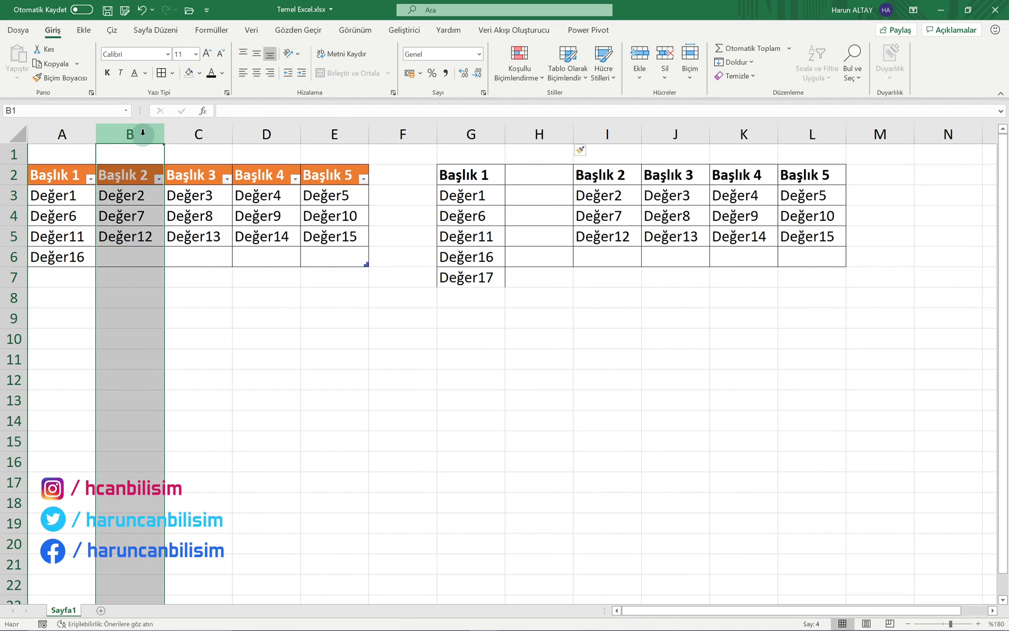
right_click(142, 134)
click(176, 237)
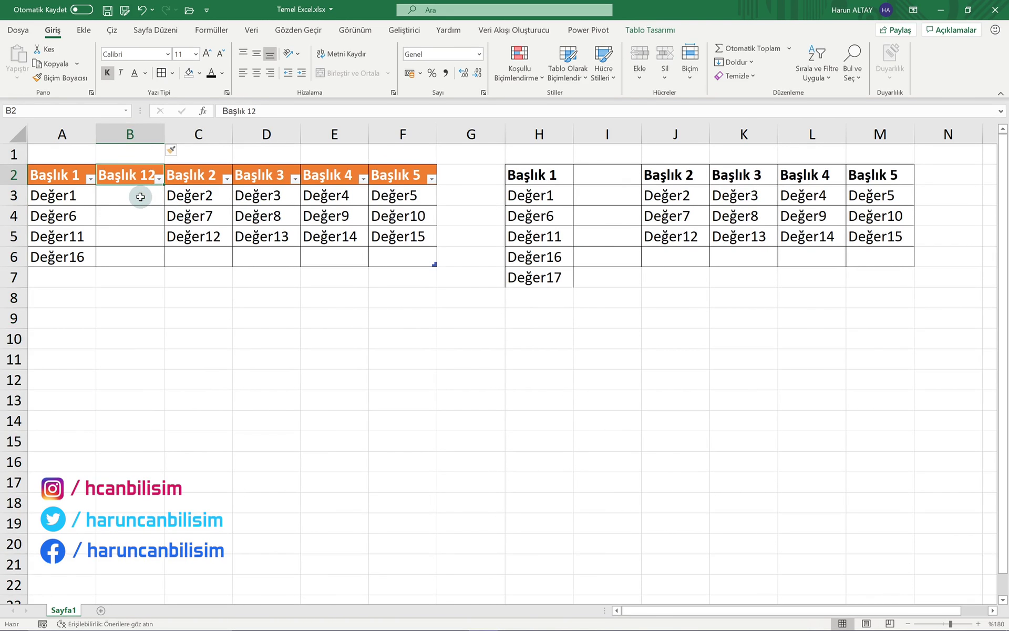
click(144, 196)
click(138, 173)
- Insert a blank row 3 under both header rows, then select the Değer data A4:M8
click(13, 196)
right_click(13, 196)
click(42, 297)
drag(65, 218, 65, 194)
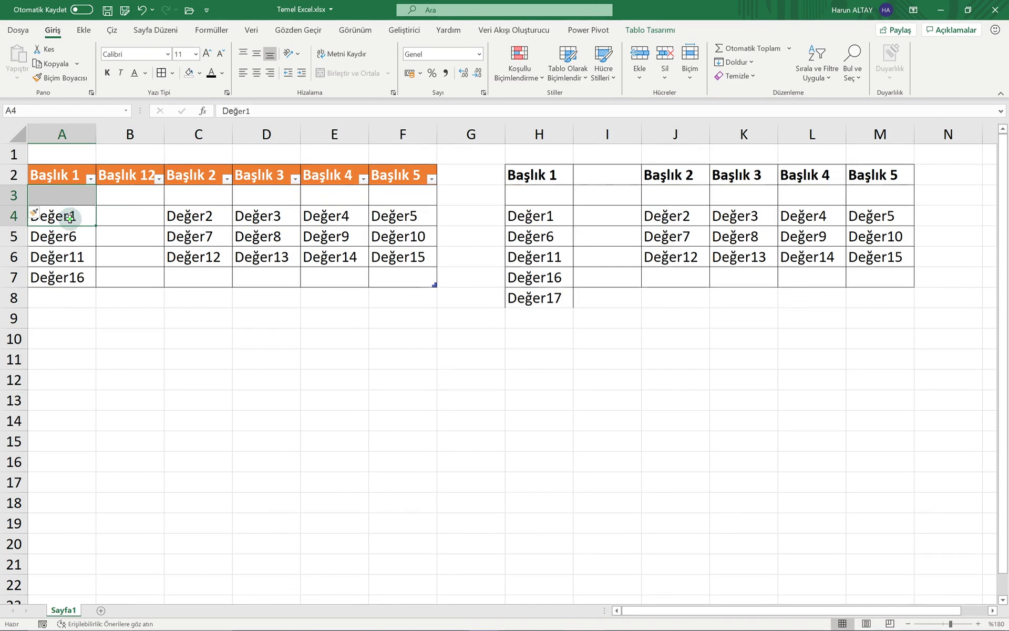
click(83, 199)
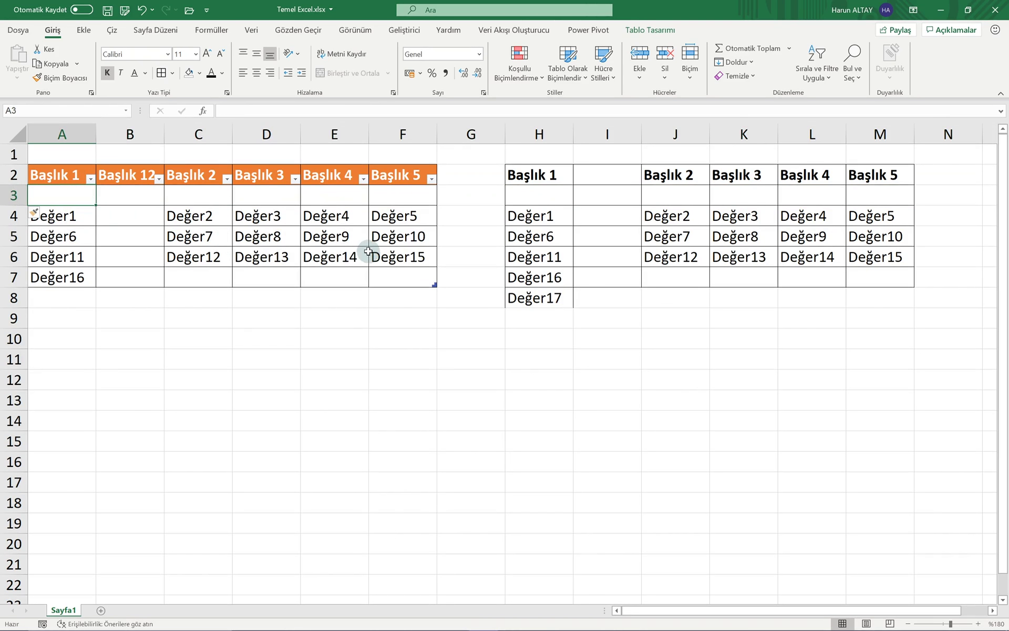
drag(74, 215, 881, 295)
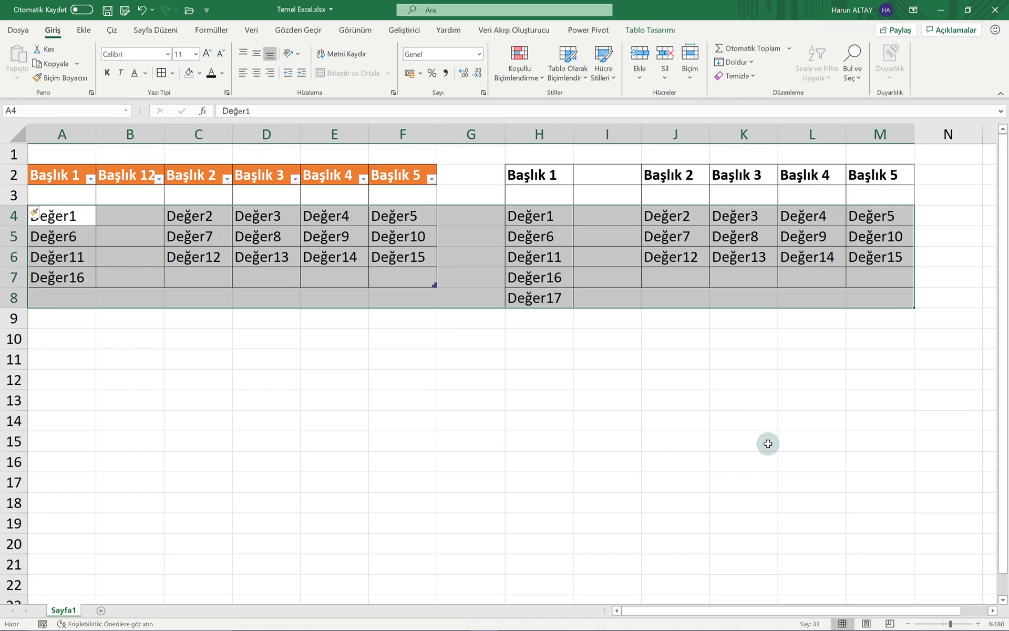
- Delete the Değer values in A4:M8 from both tables, then select the whole sheet
key(Delete)
click(619, 254)
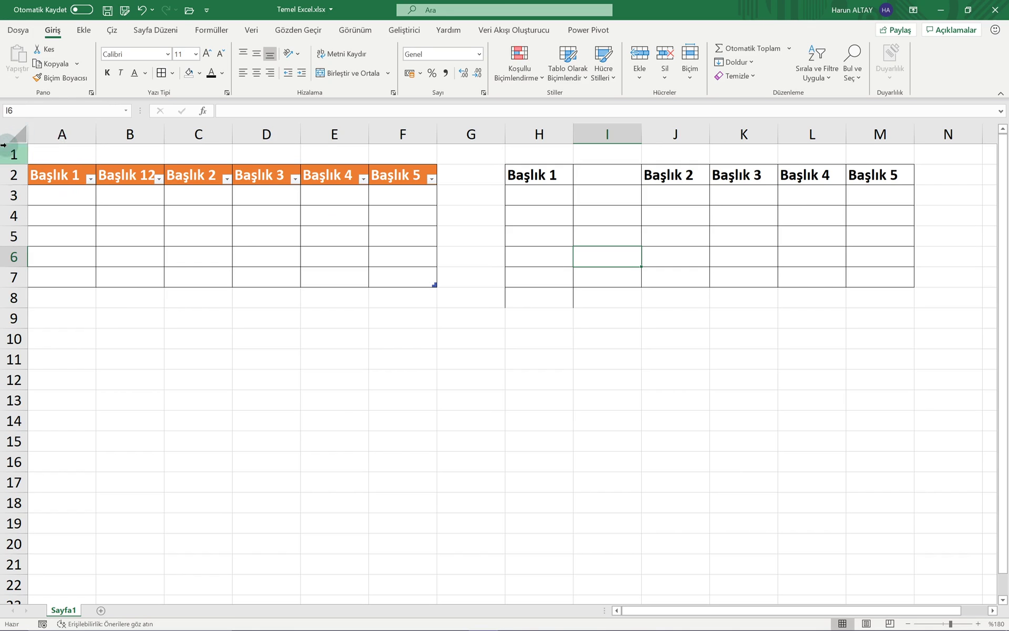
click(16, 132)
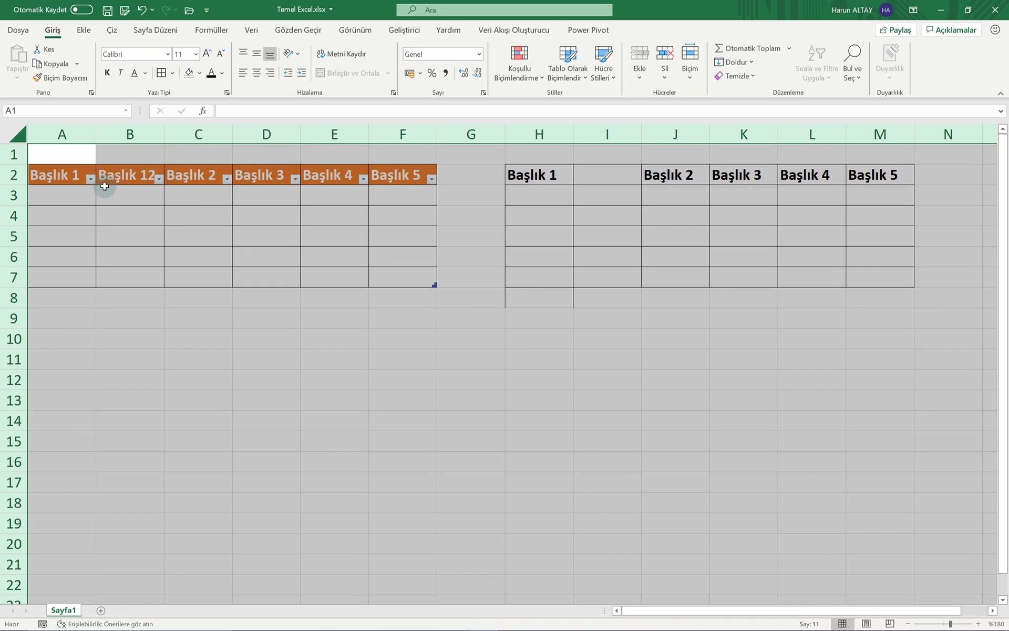
click(753, 76)
click(758, 97)
click(462, 199)
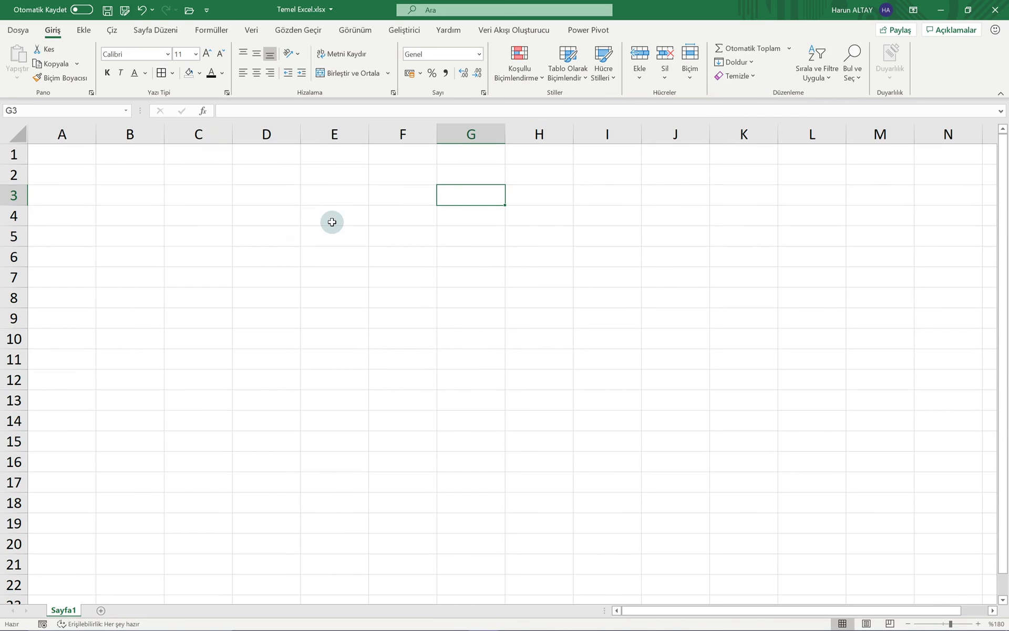
key(ctrl+z)
drag(71, 135, 400, 136)
click(283, 314)
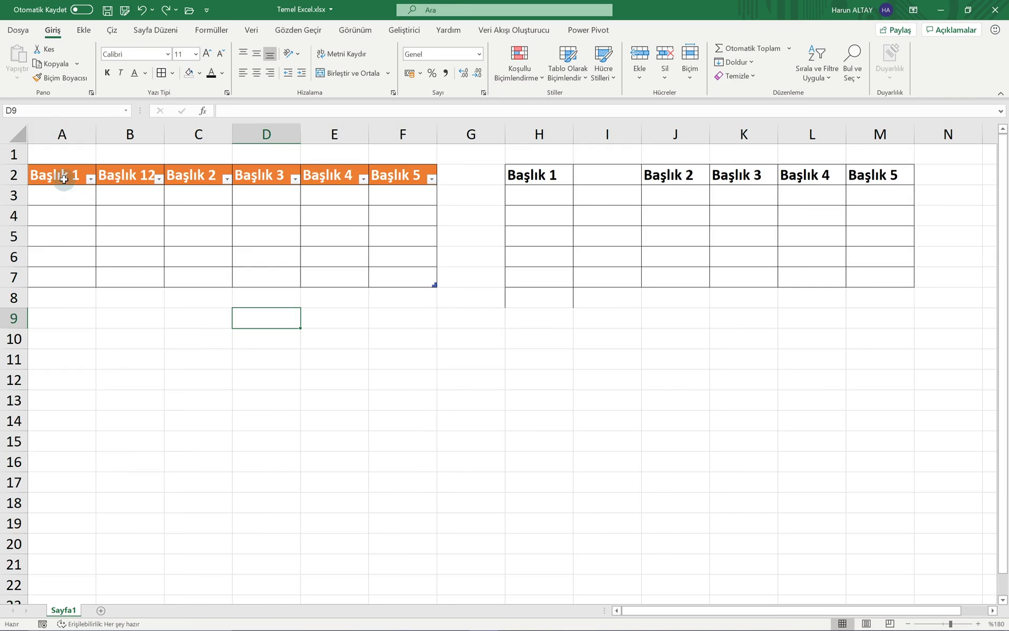
- Use Tümünü Temizle on columns A–F to wipe out the orange table completely
drag(63, 179, 394, 266)
drag(76, 127, 402, 134)
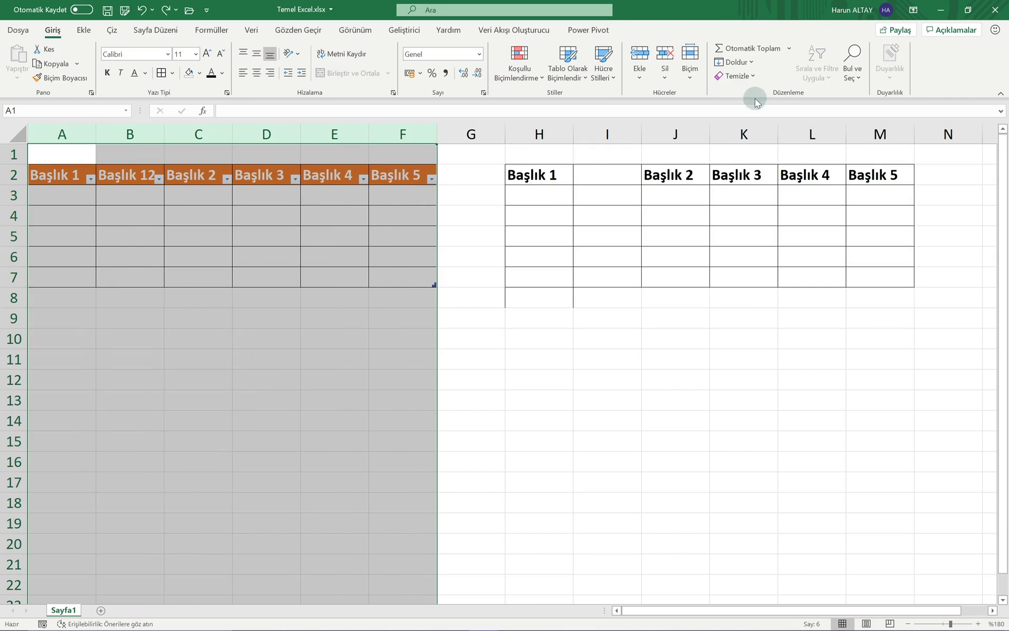
click(736, 75)
click(741, 91)
click(283, 270)
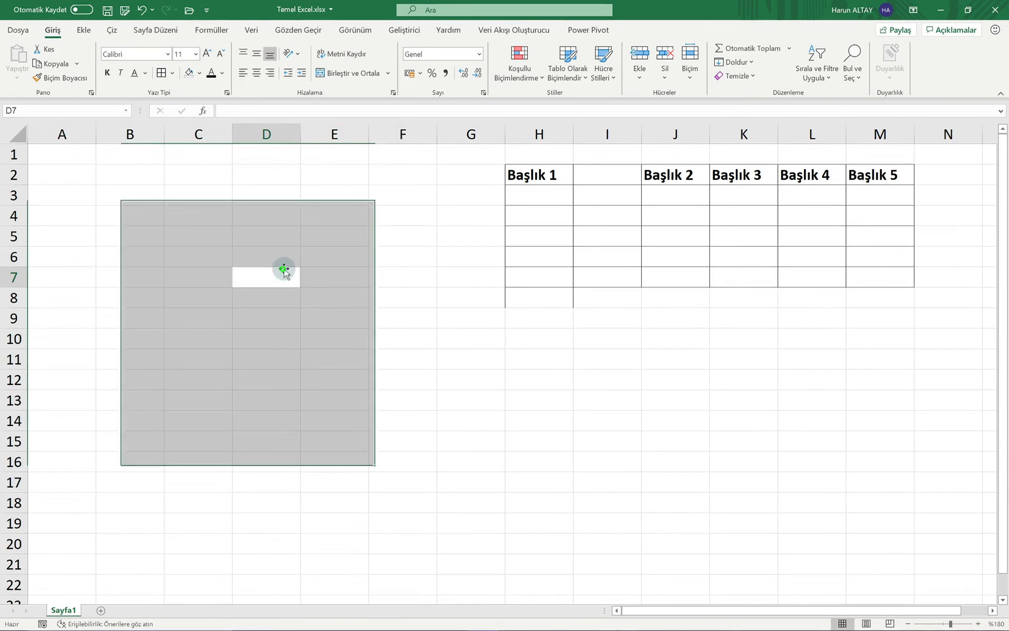
drag(395, 176, 233, 307)
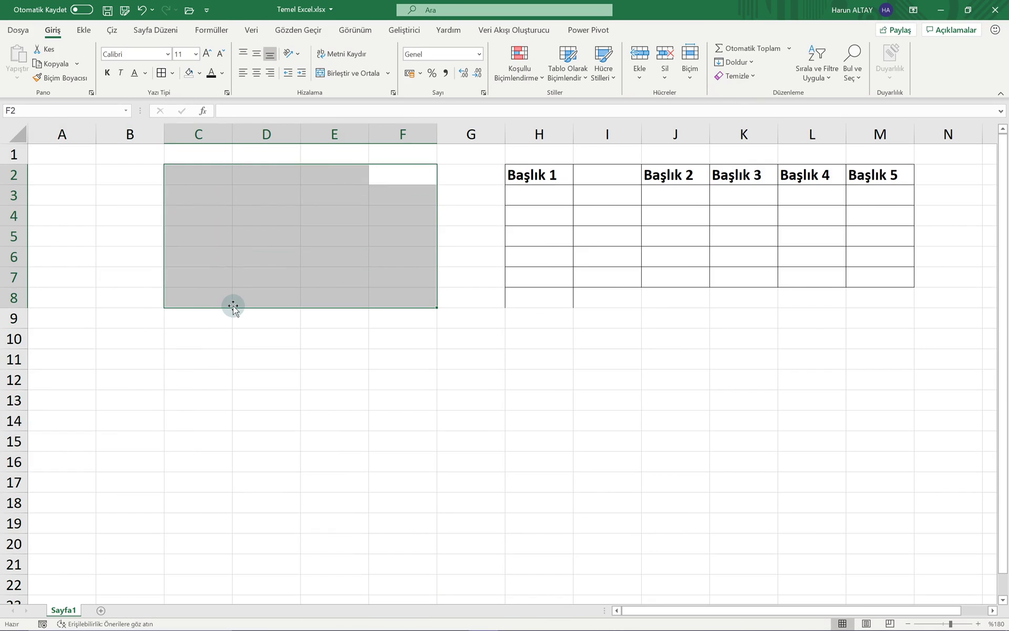
click(607, 135)
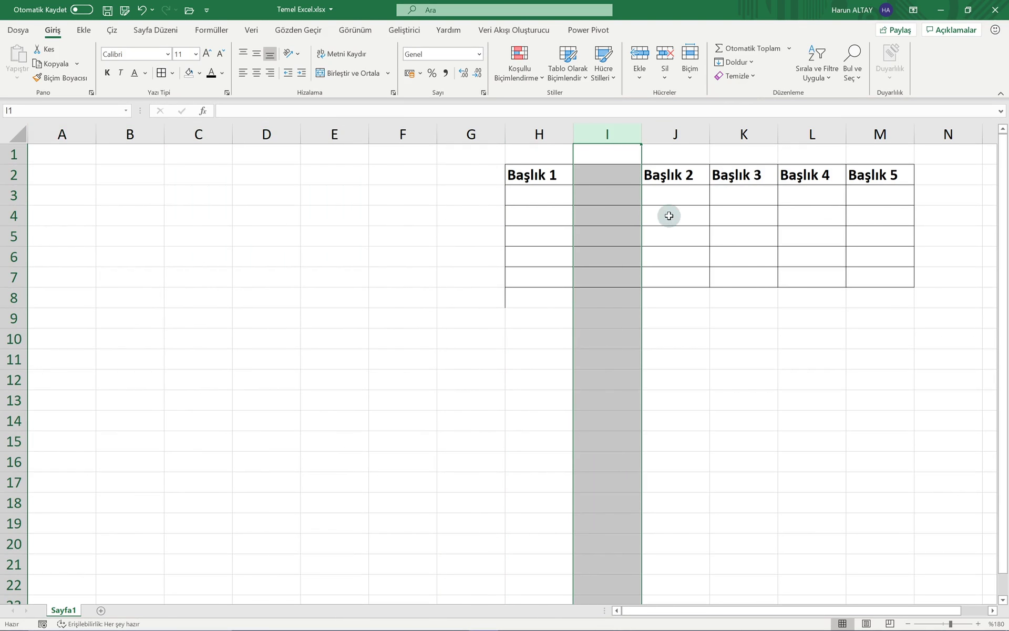
- Delete empty column I so Başlık 1–5 sit side by side in H2:L2
right_click(608, 134)
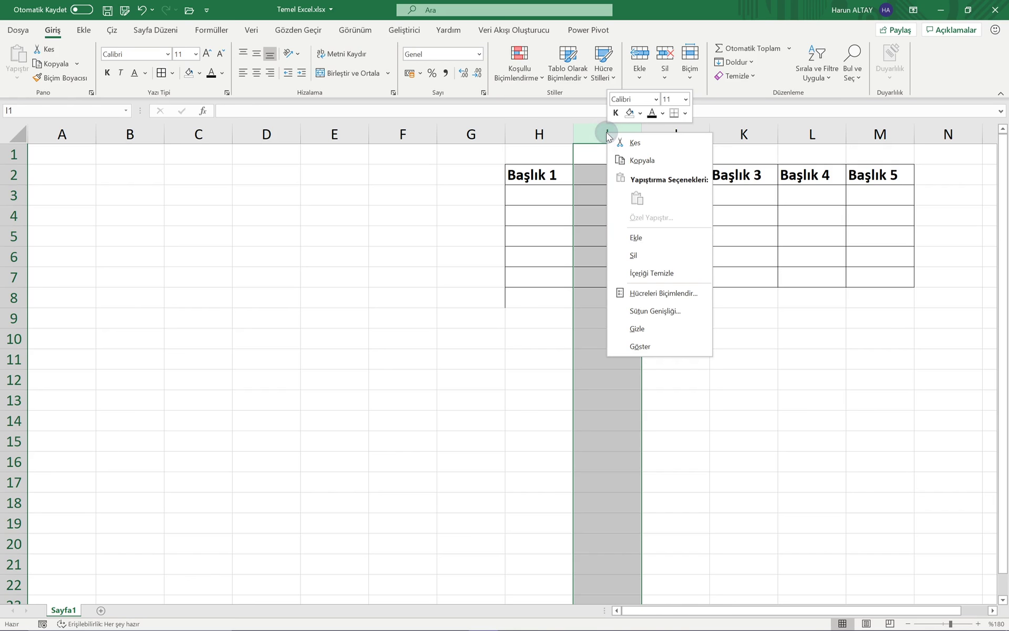
click(634, 258)
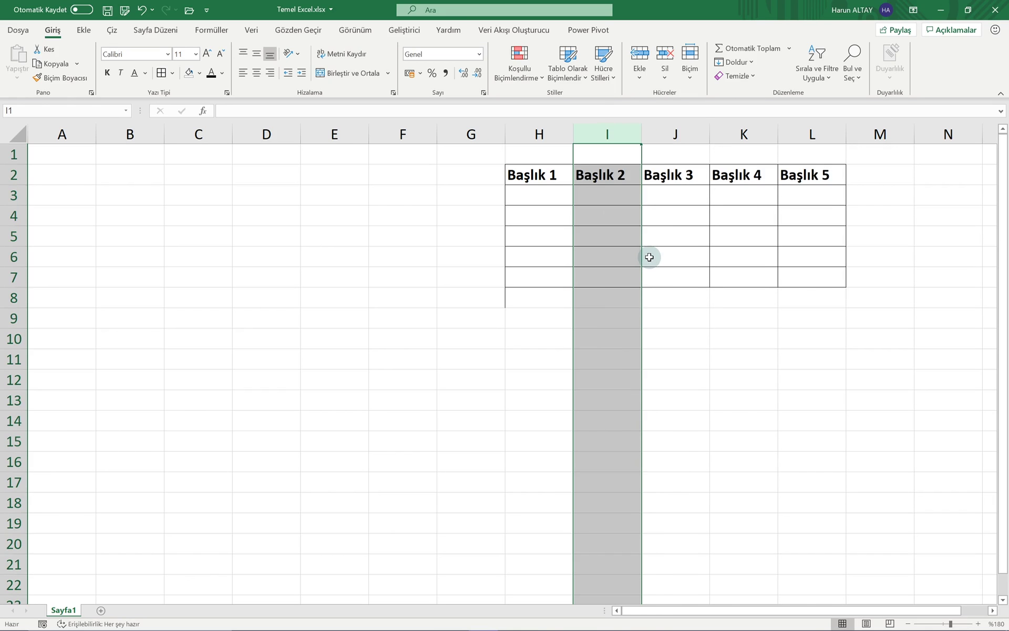